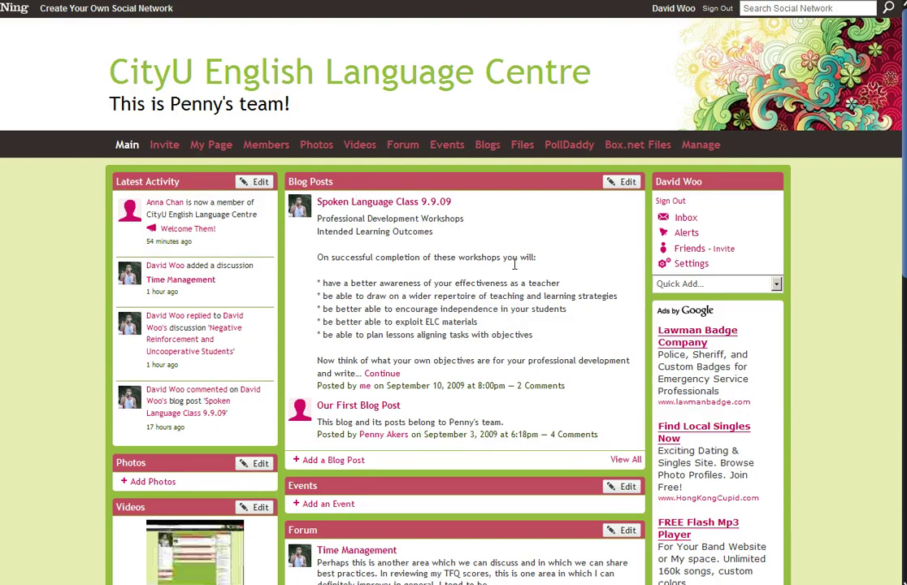
- Browse the network's blog post list and the new blog post form, then return to Main
left_click_drag(342, 184, 289, 181)
left_click(486, 150)
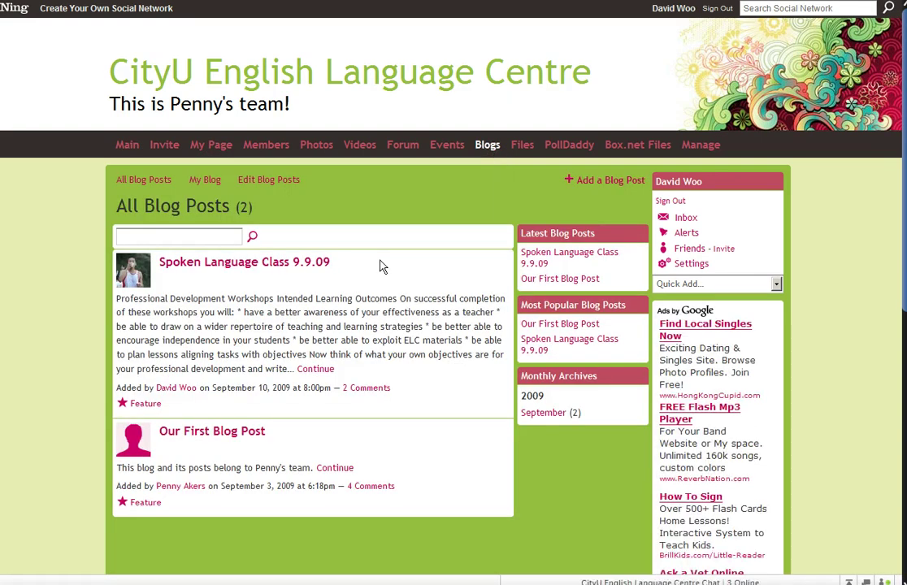
left_click(601, 182)
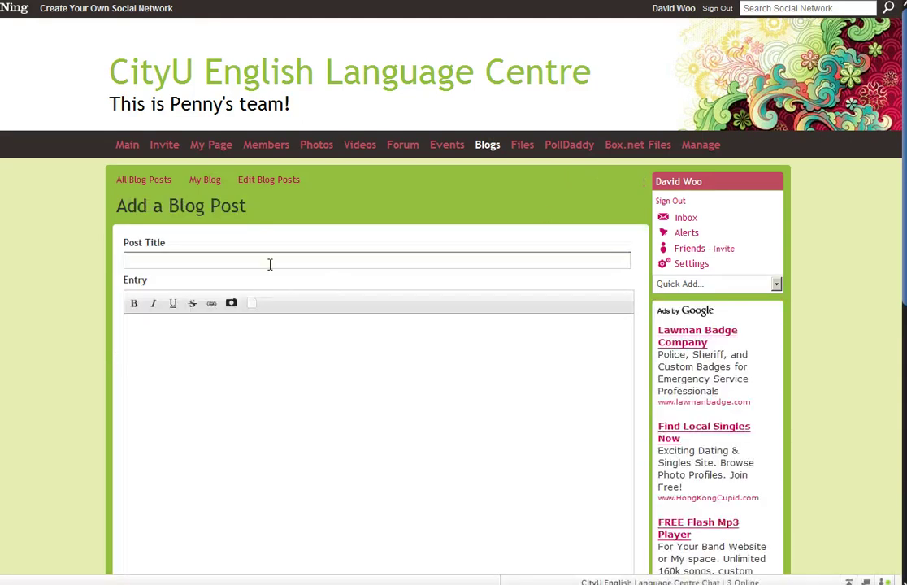
left_click(248, 342)
scroll(284, 416, "down", 6)
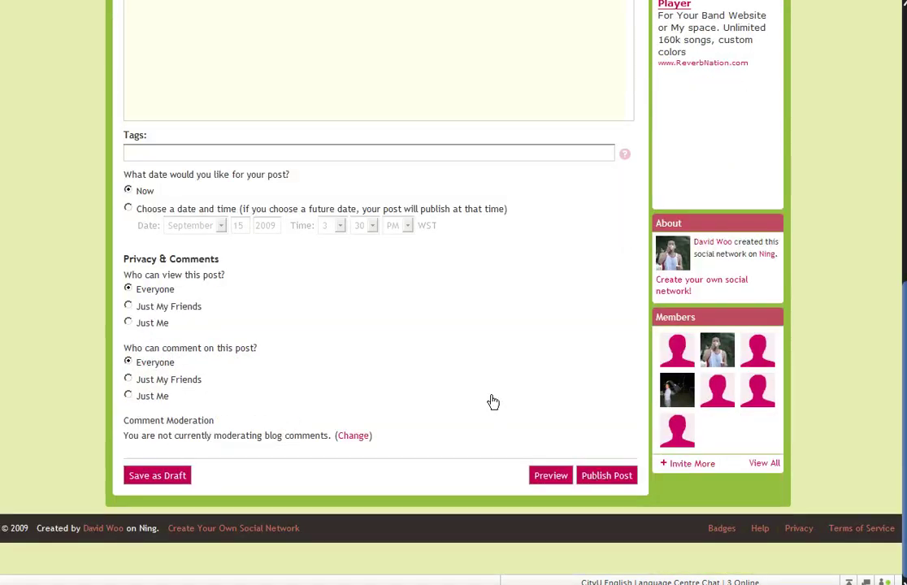
scroll(430, 401, "up", 6)
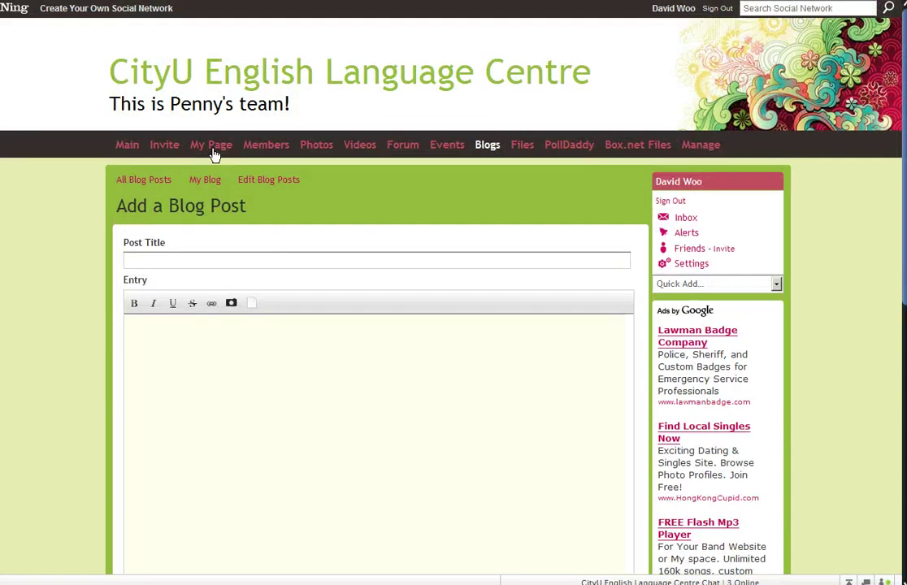
left_click(123, 147)
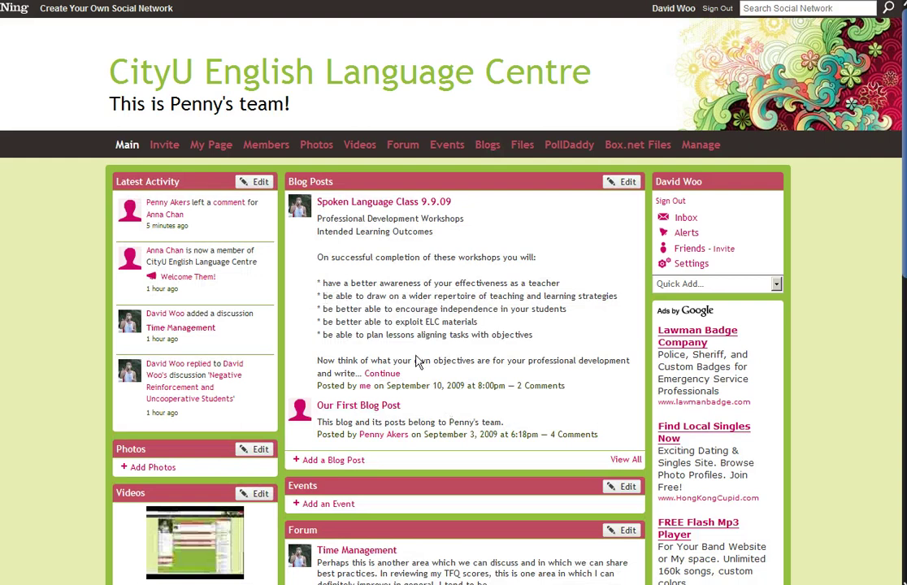
- Look over My Page, then open Blog Posts (1) from the profile sidebar
left_click(210, 147)
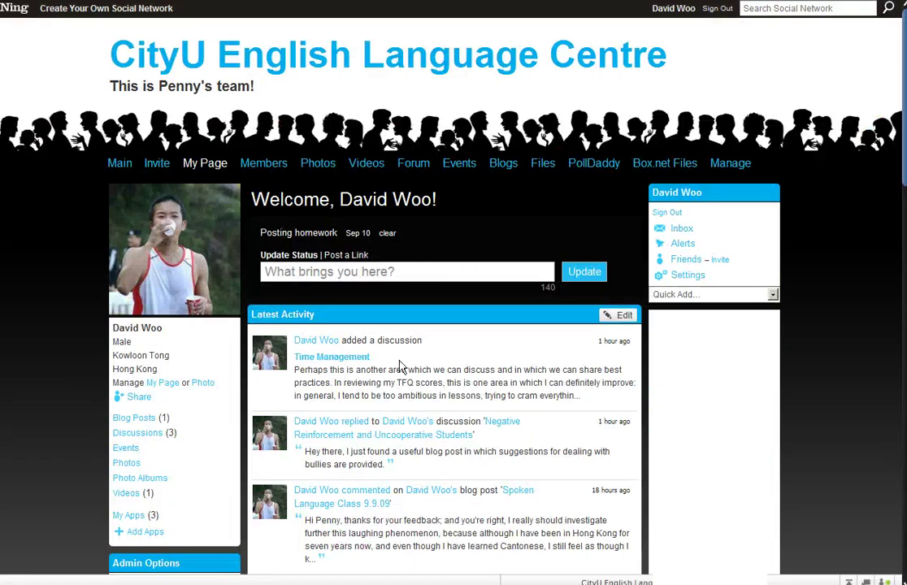
left_click_drag(178, 422, 112, 424)
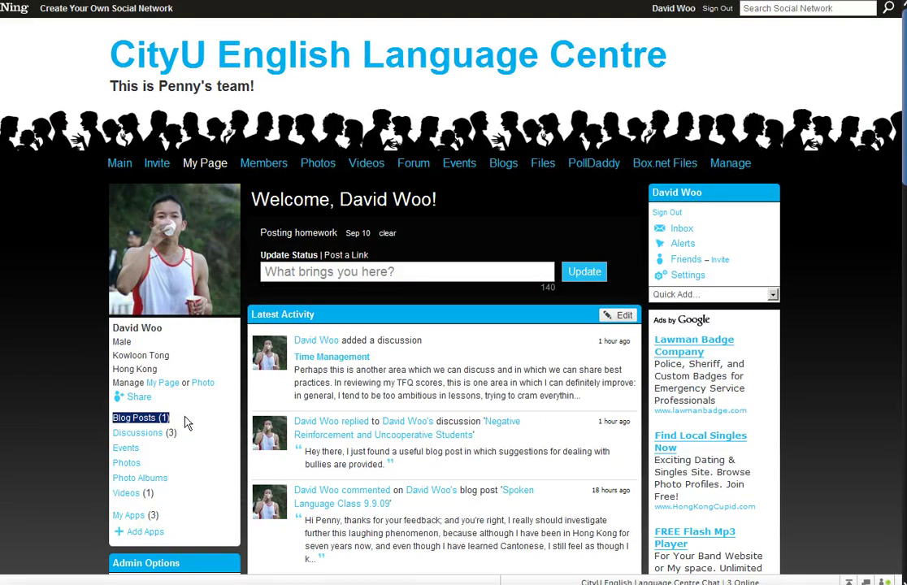
scroll(185, 418, "down", 3)
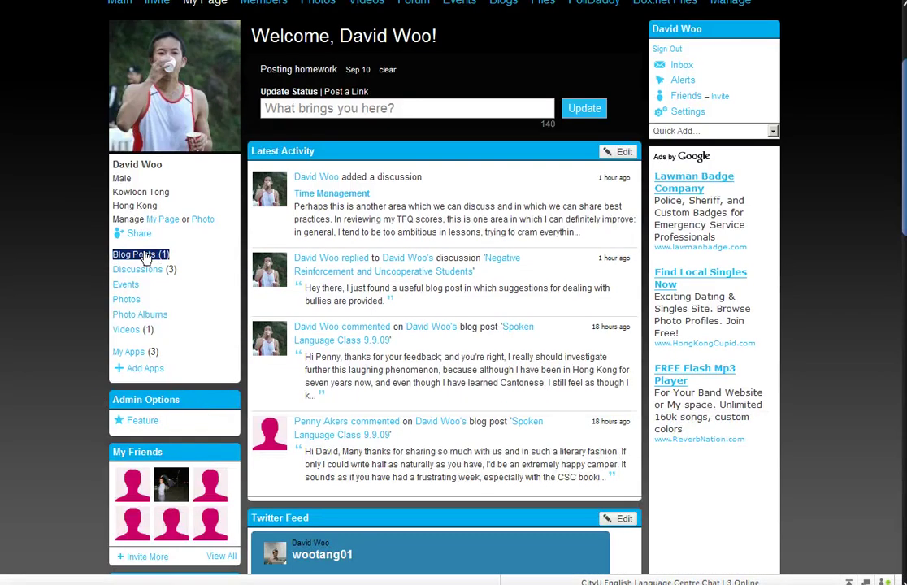
scroll(223, 405, "down", 9)
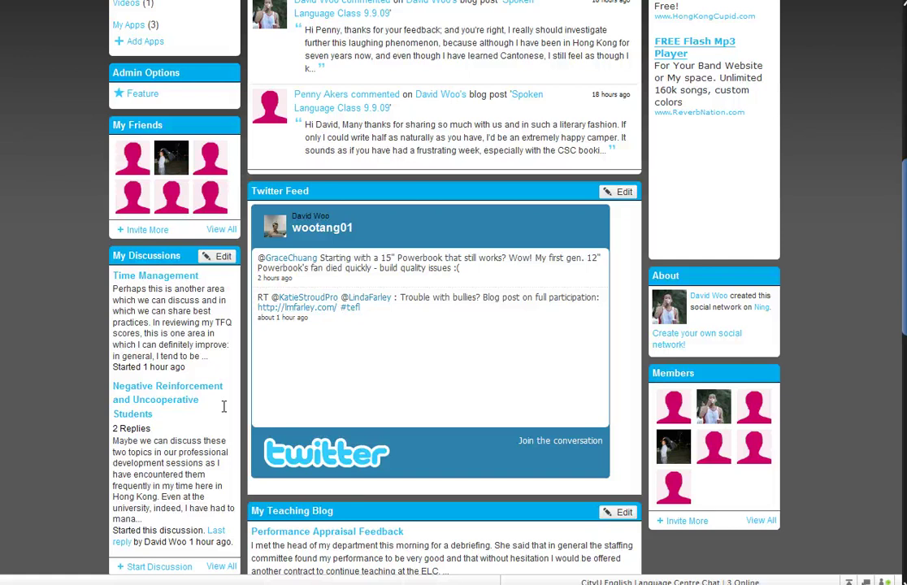
scroll(226, 413, "down", 2)
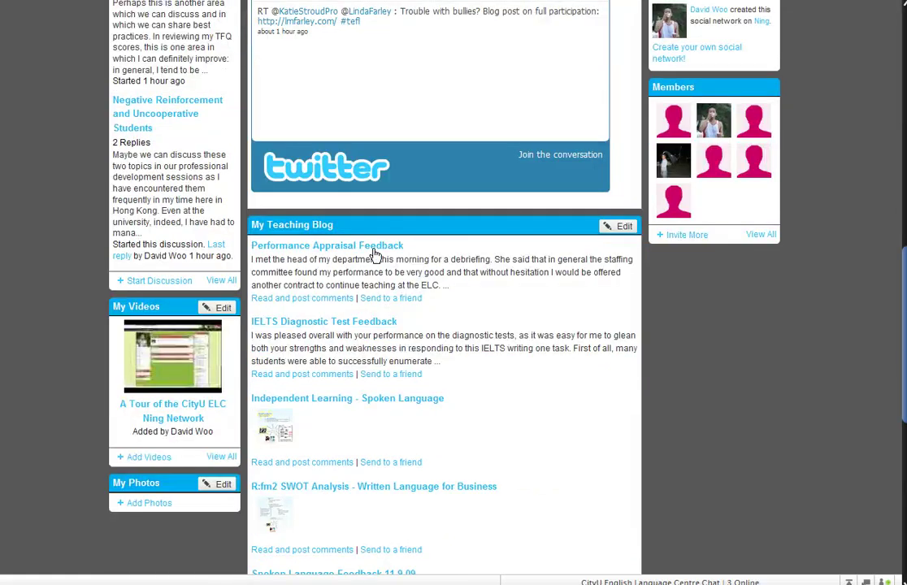
scroll(354, 405, "down", 6)
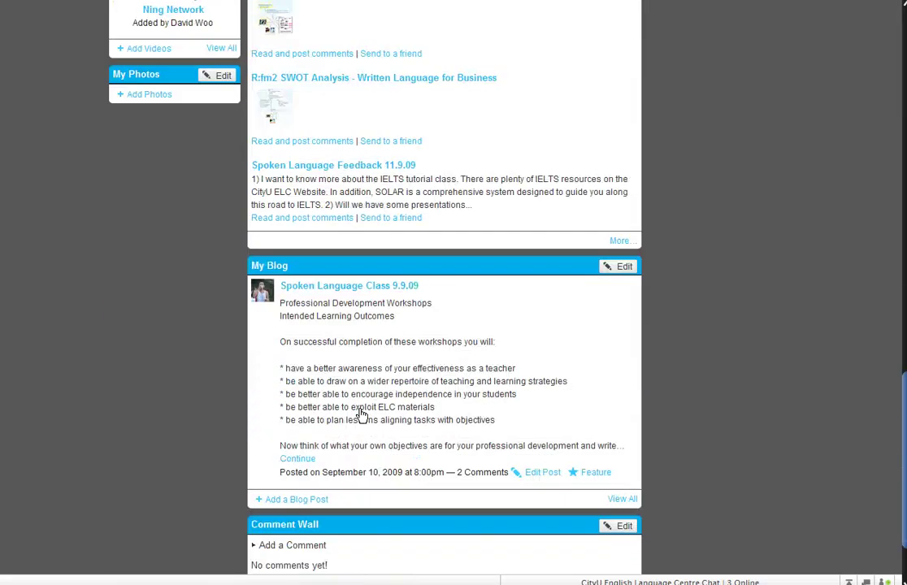
scroll(350, 379, "up", 20)
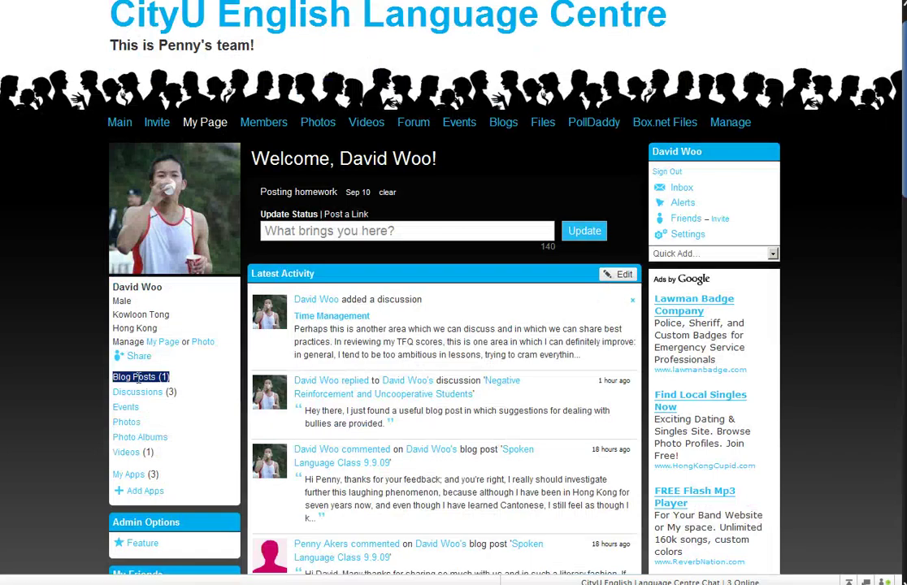
left_click(138, 376)
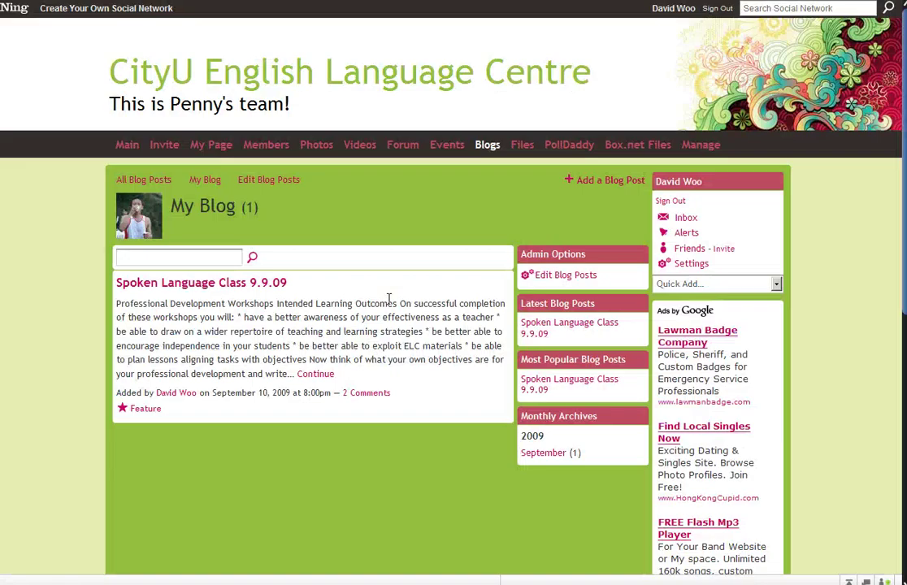
- View the Add a Blog Post form, then go back to Main and scroll down its page
left_click(628, 182)
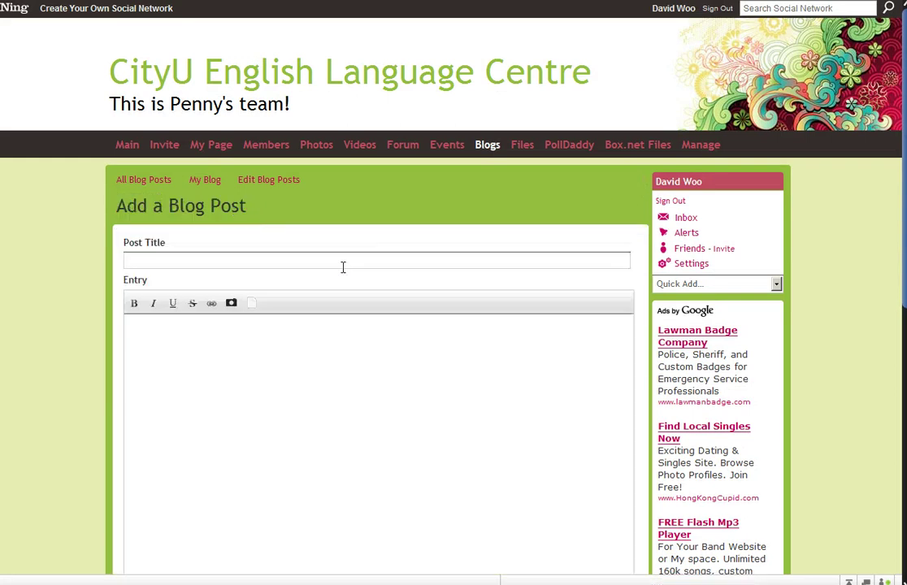
scroll(339, 323, "down", 7)
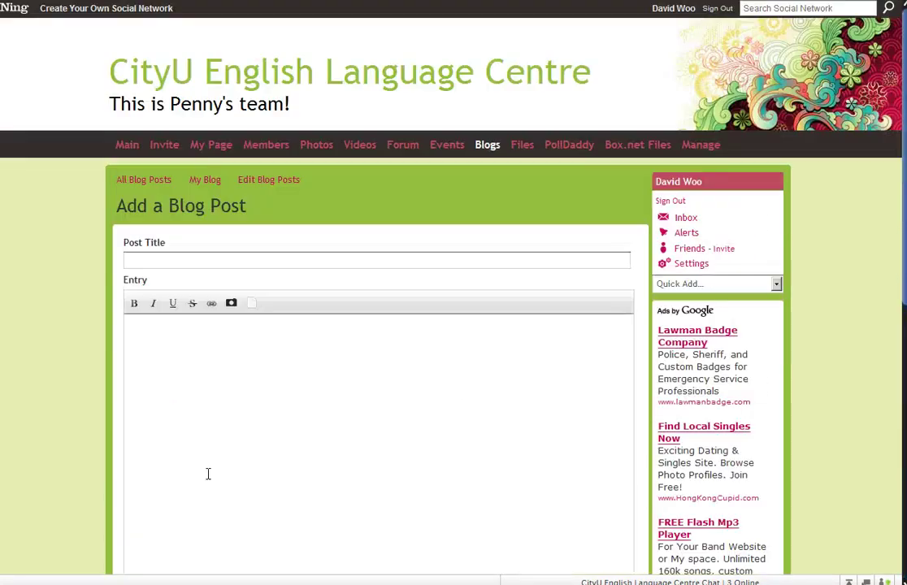
left_click(126, 146)
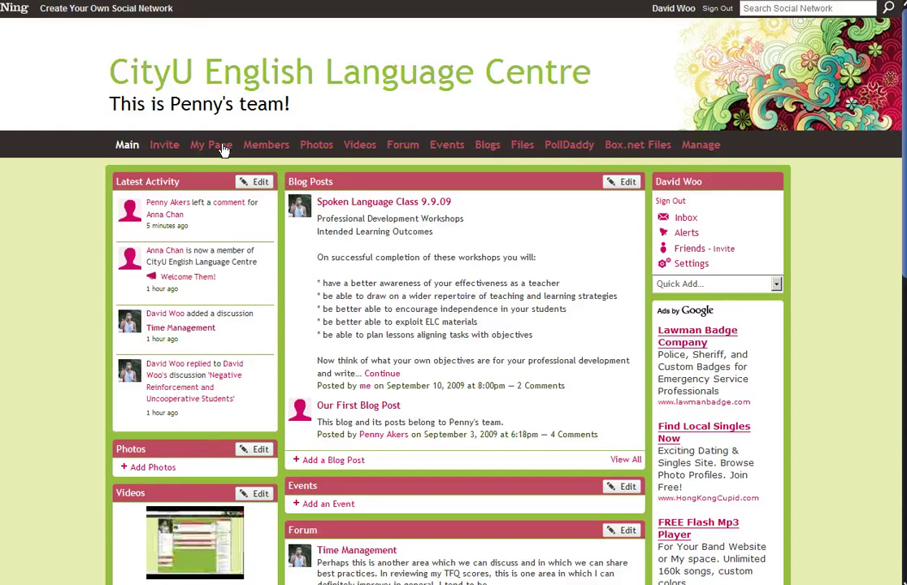
scroll(399, 318, "down", 6)
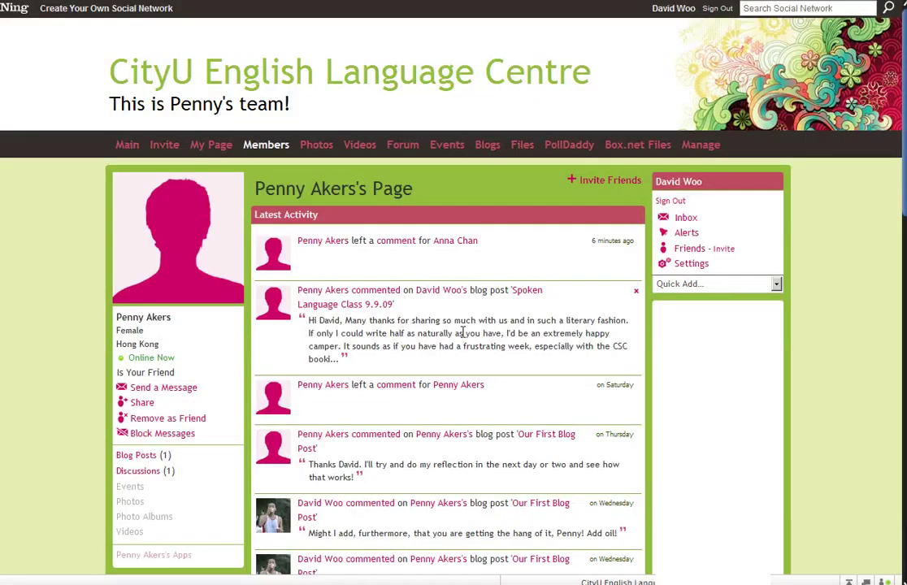
- Open the other member's blog posts, which turn out to be empty
scroll(419, 364, "down", 2)
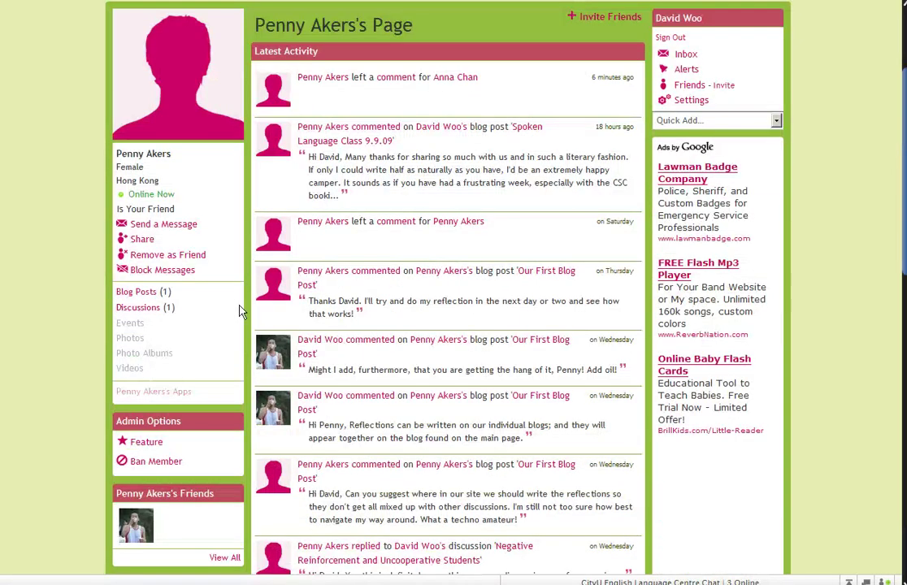
left_click(147, 294)
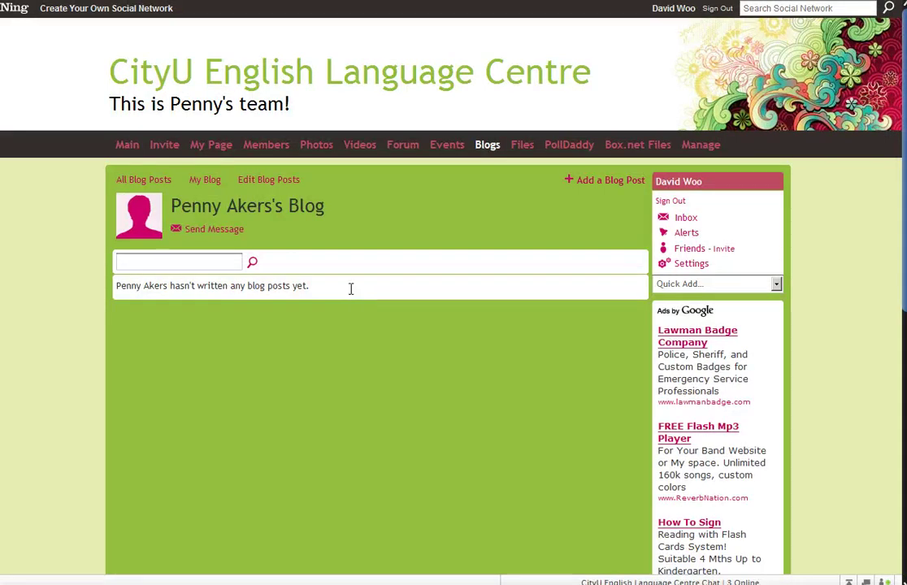
left_click_drag(350, 287, 64, 31)
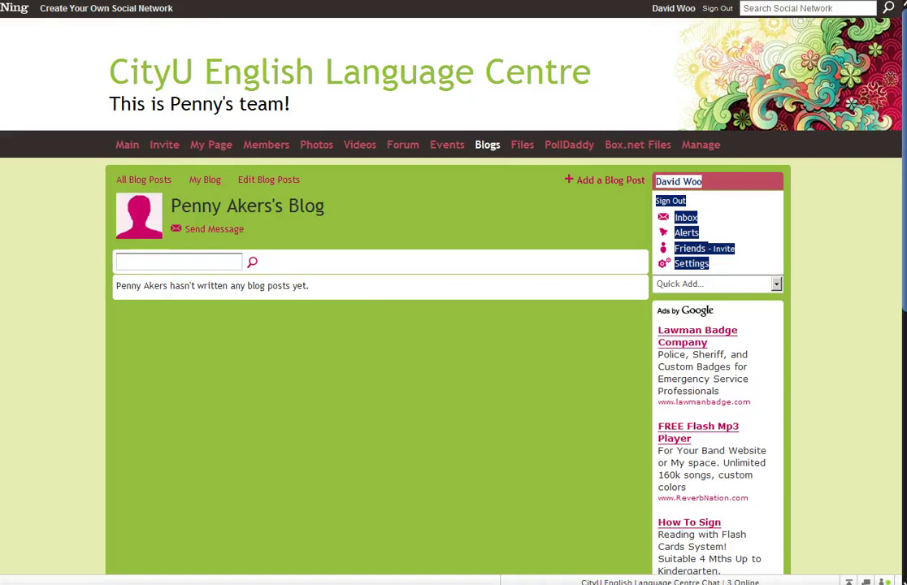
- Return to the member's profile and read her Latest Activity, including her reflection reply
key("alt+Left")
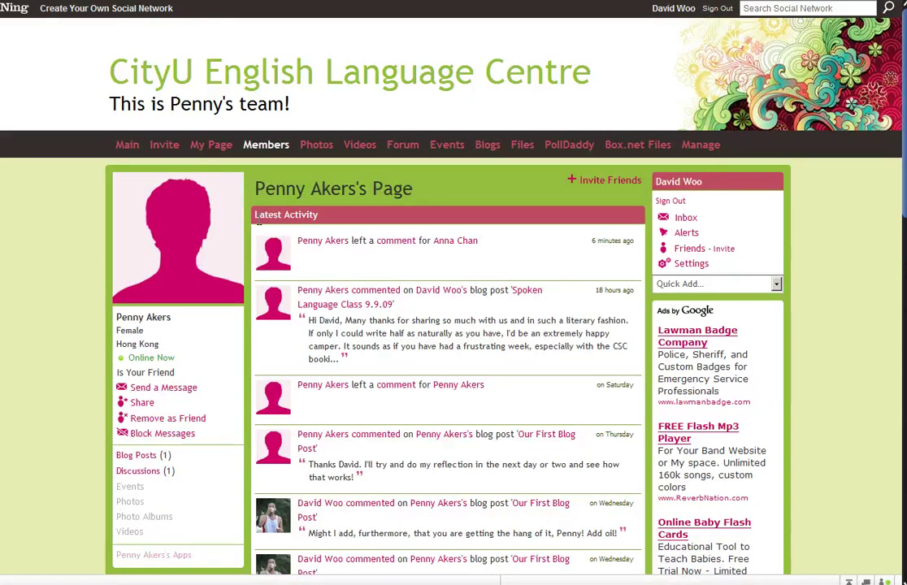
scroll(182, 299, "down", 2)
left_click_drag(182, 300, 101, 299)
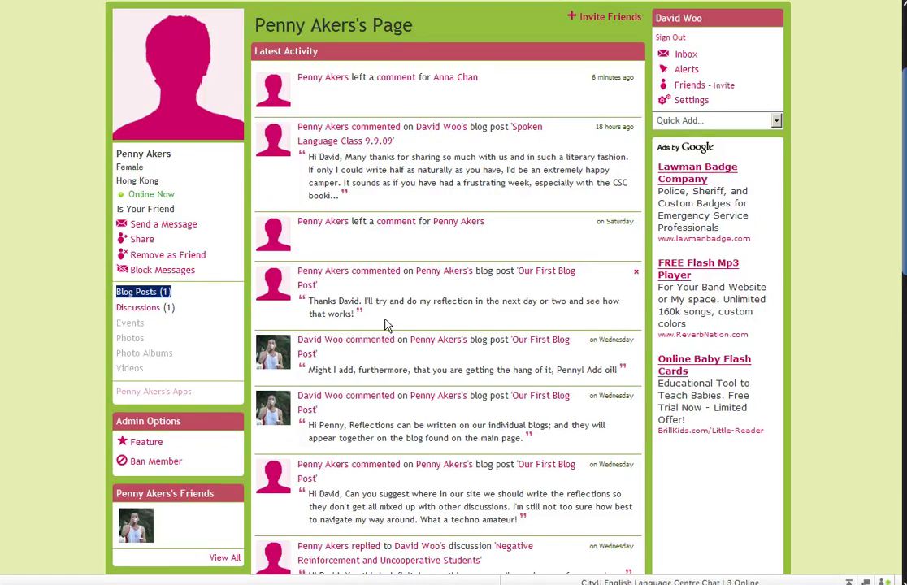
left_click_drag(387, 326, 304, 296)
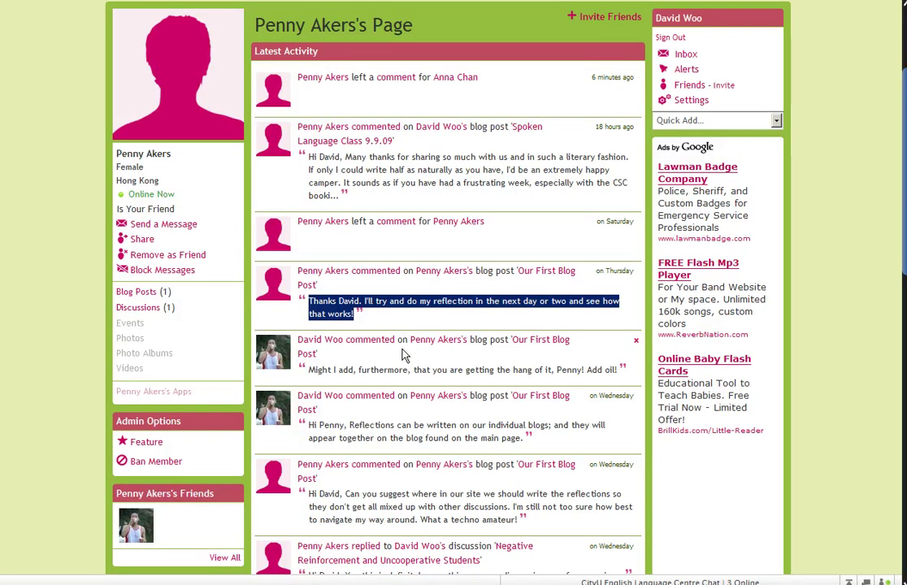
scroll(390, 350, "up", 3)
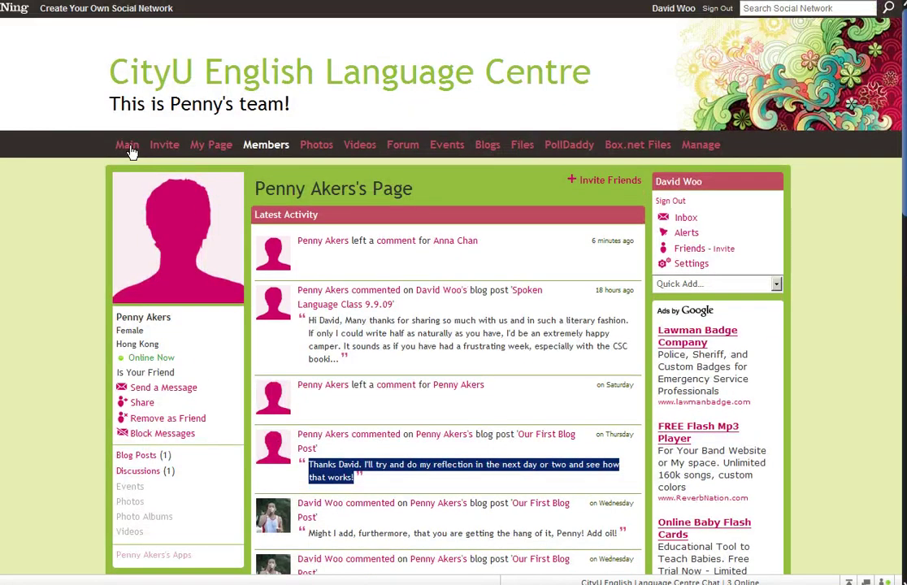
- Open the Add a Blog Post form from Blogs, scroll through it, and return to Main
left_click(128, 146)
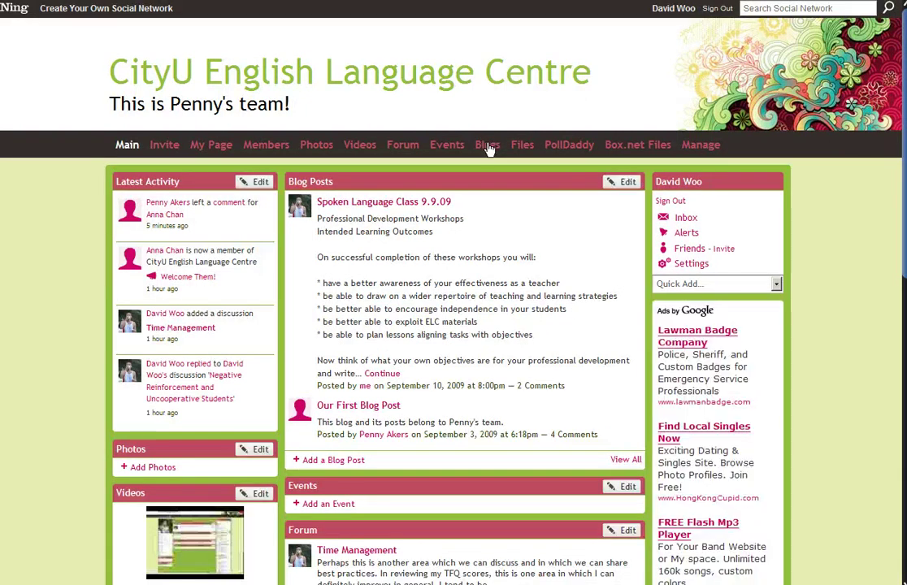
left_click(488, 147)
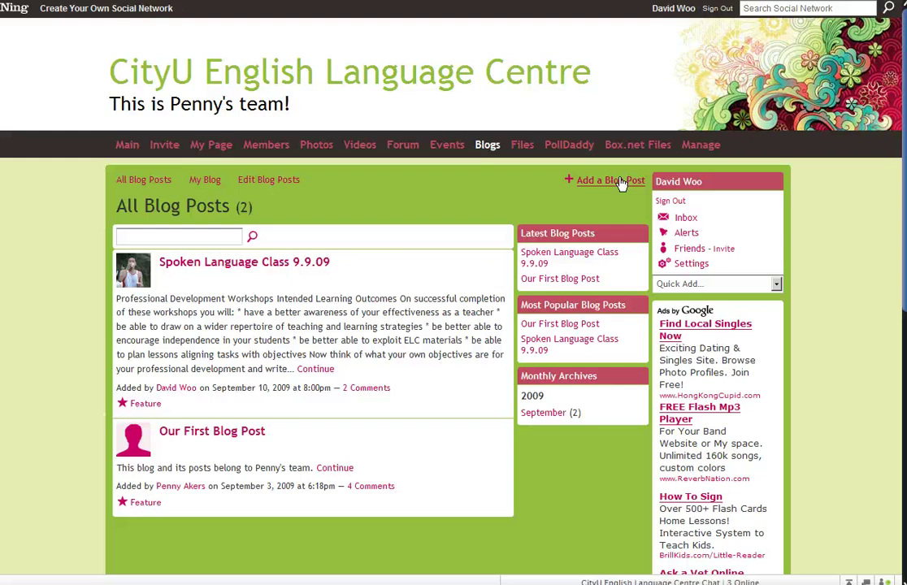
left_click(620, 181)
scroll(628, 384, "down", 3)
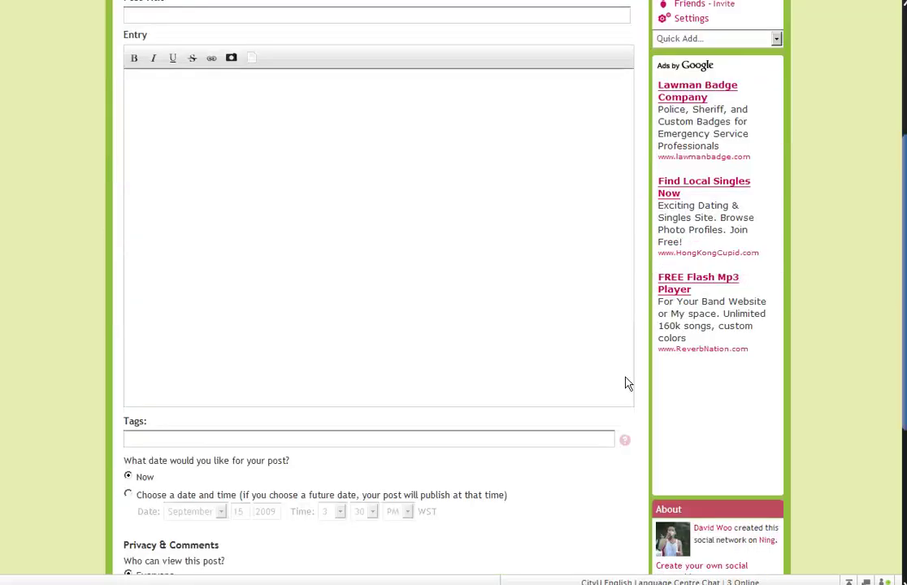
scroll(628, 387, "down", 3)
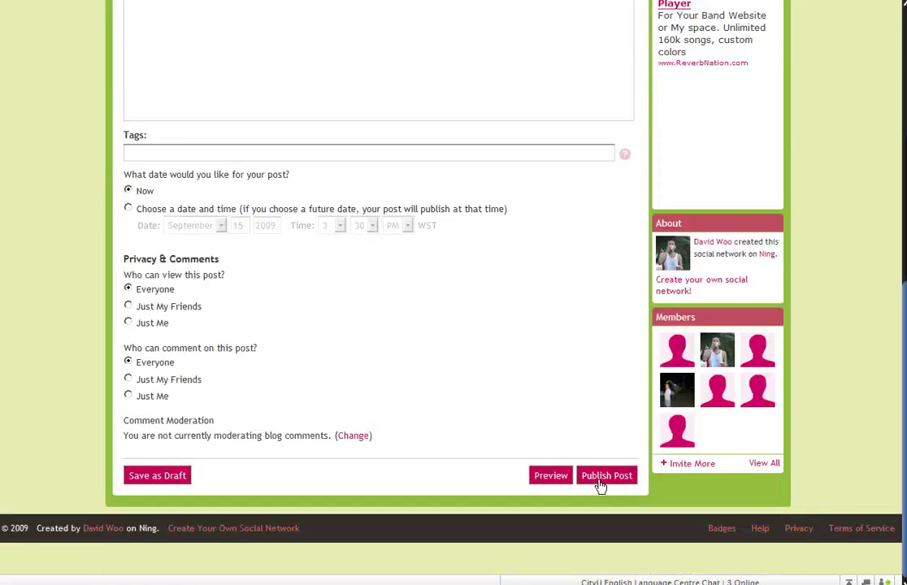
scroll(600, 485, "up", 8)
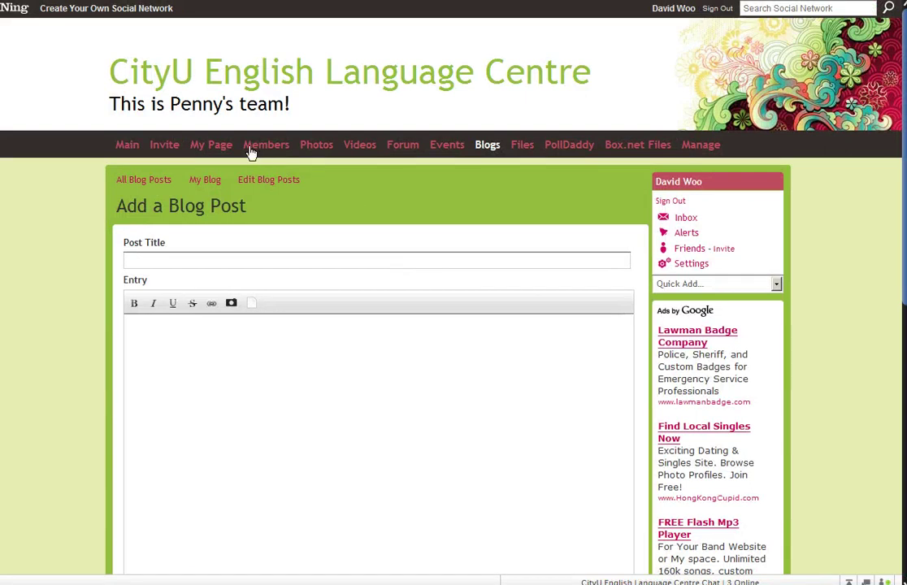
left_click(128, 146)
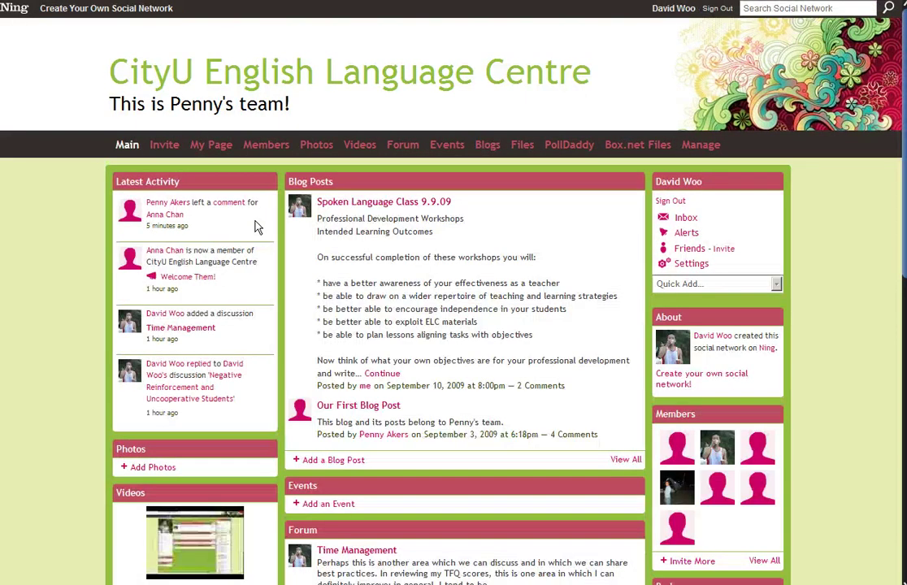
- Open Spoken Language Class 9.9.09 and scroll through its text to the 2 comments and back
left_click(391, 203)
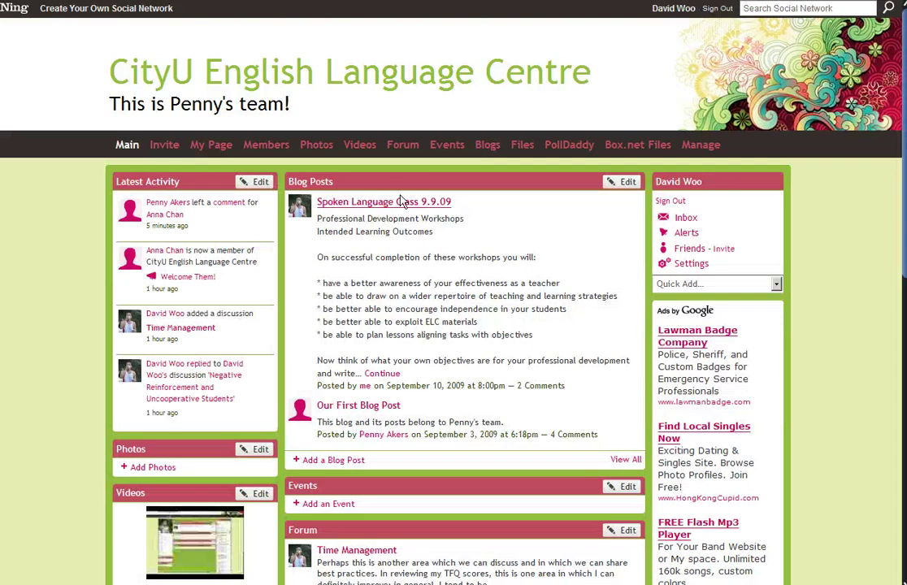
scroll(441, 338, "down", 4)
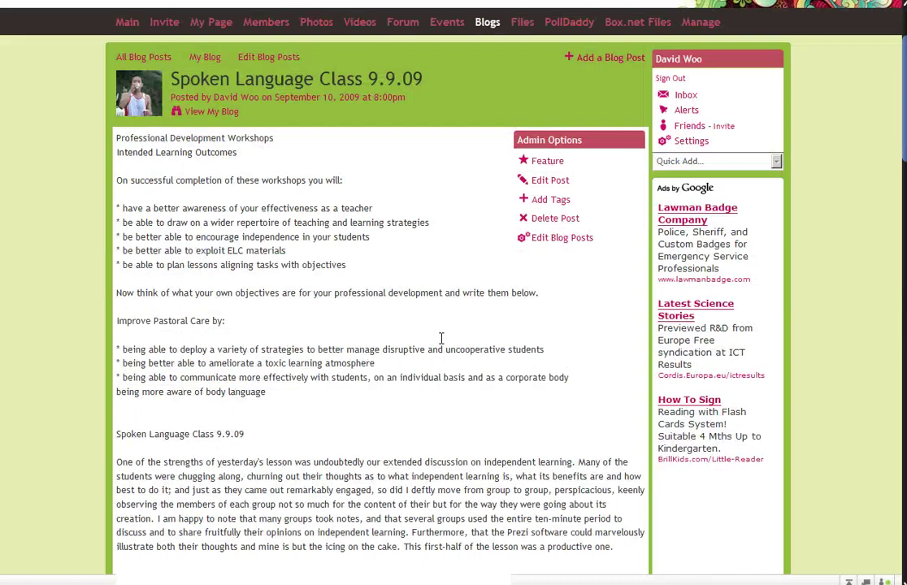
scroll(440, 338, "down", 10)
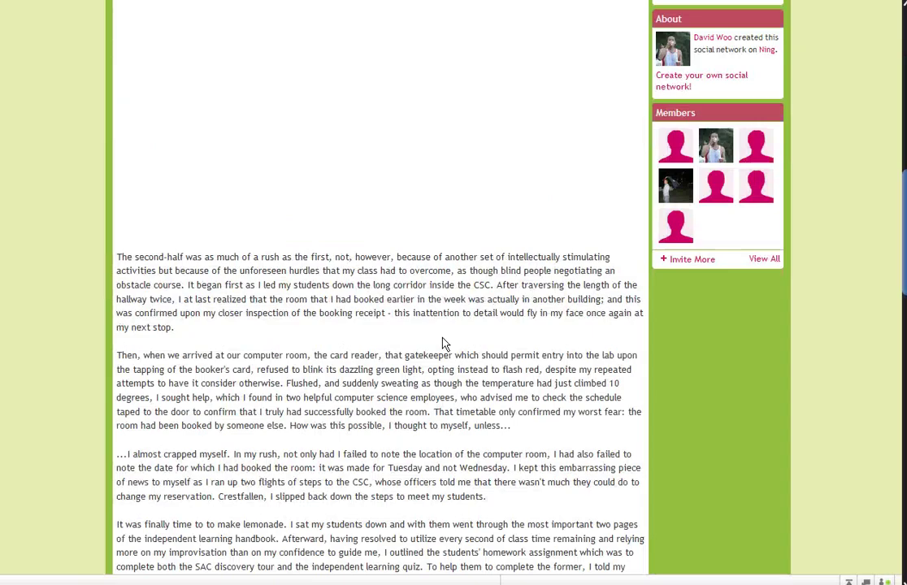
scroll(442, 336, "down", 2)
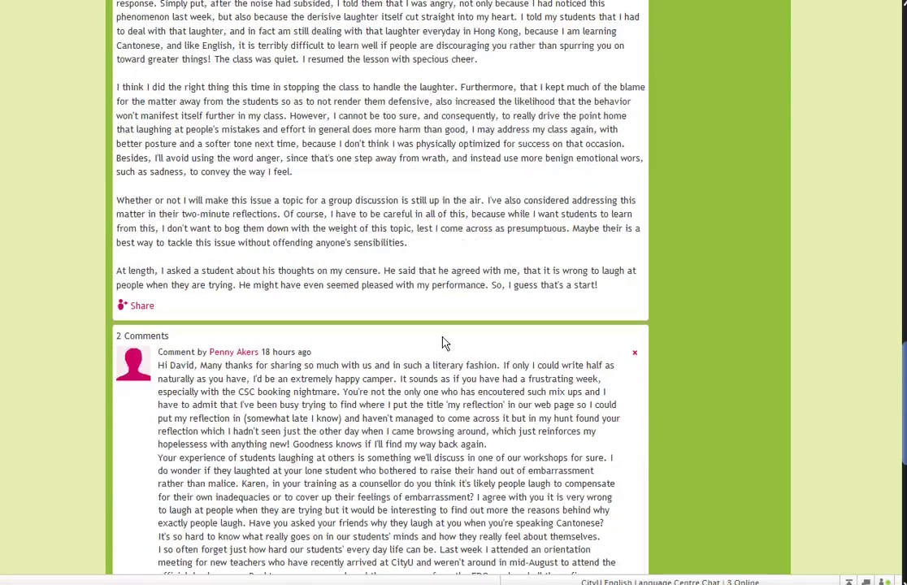
scroll(442, 336, "down", 6)
scroll(441, 338, "down", 2)
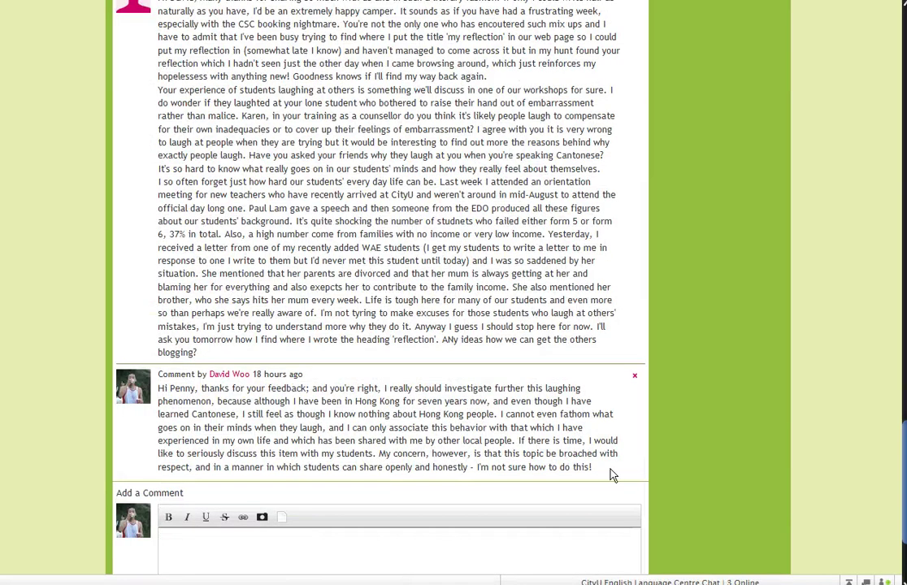
left_click_drag(904, 488, 904, 32)
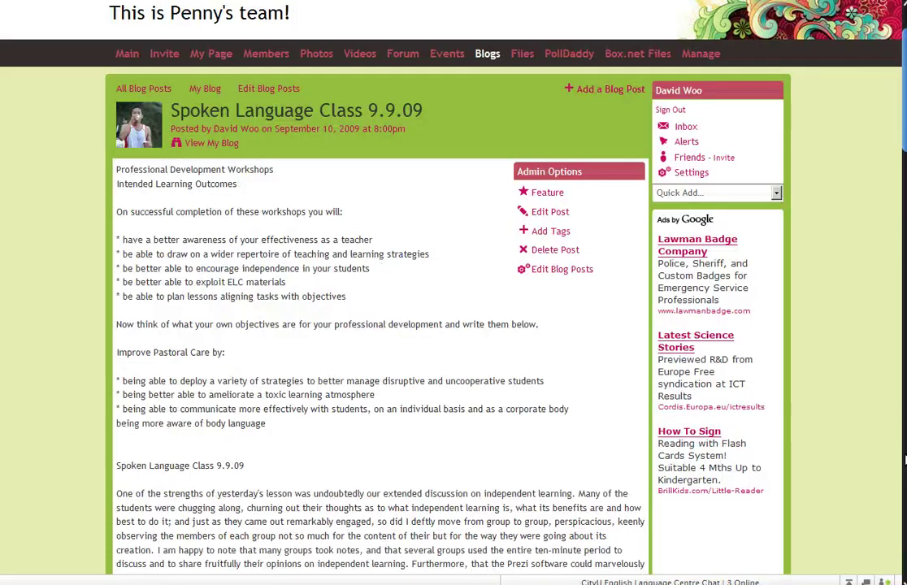
scroll(441, 325, "up", 1)
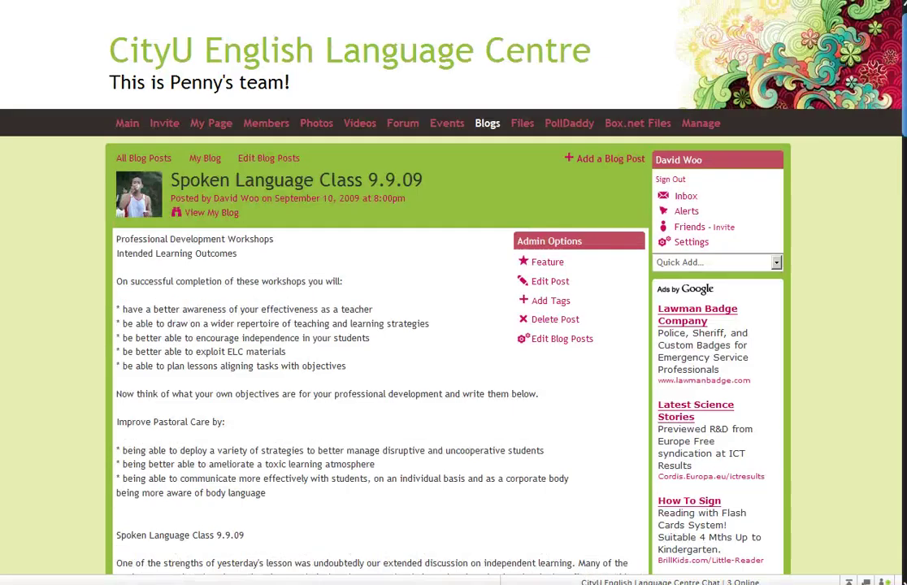